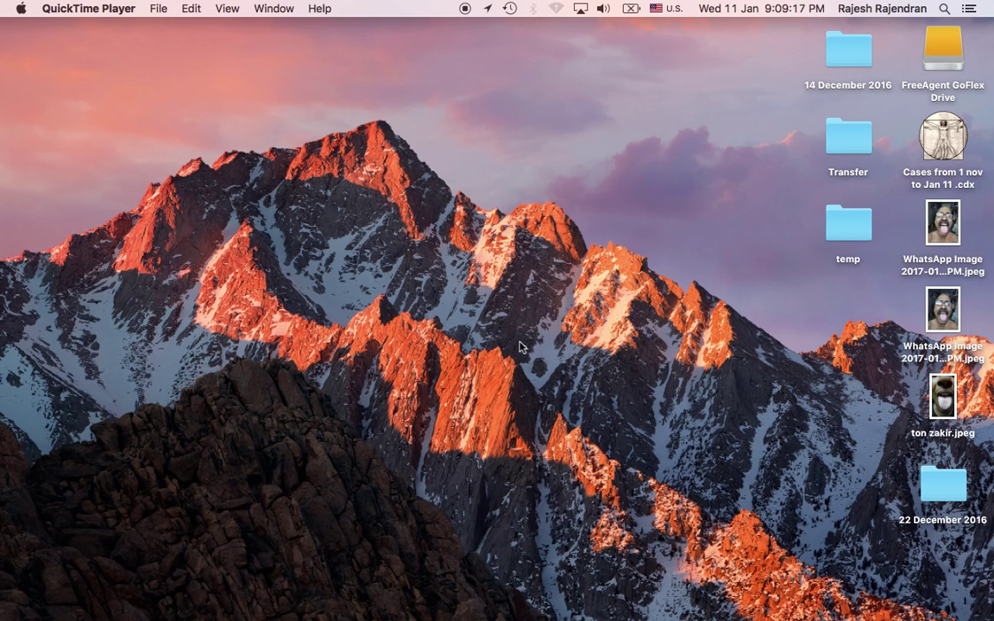
Switch to Complete Dynamics and start an export of multiple cases.
mouse_move(663, 617)
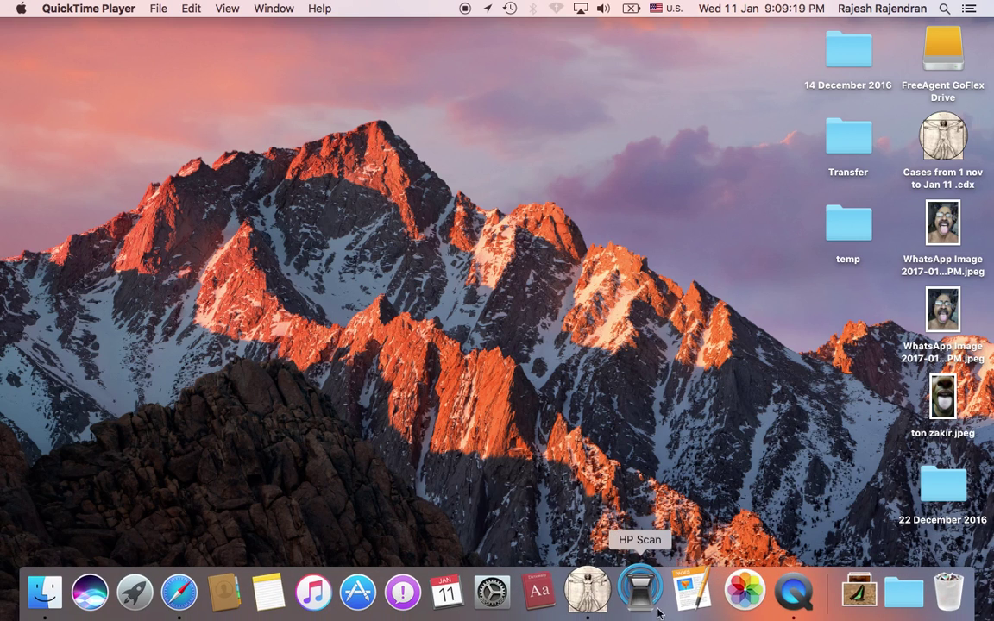
click(613, 594)
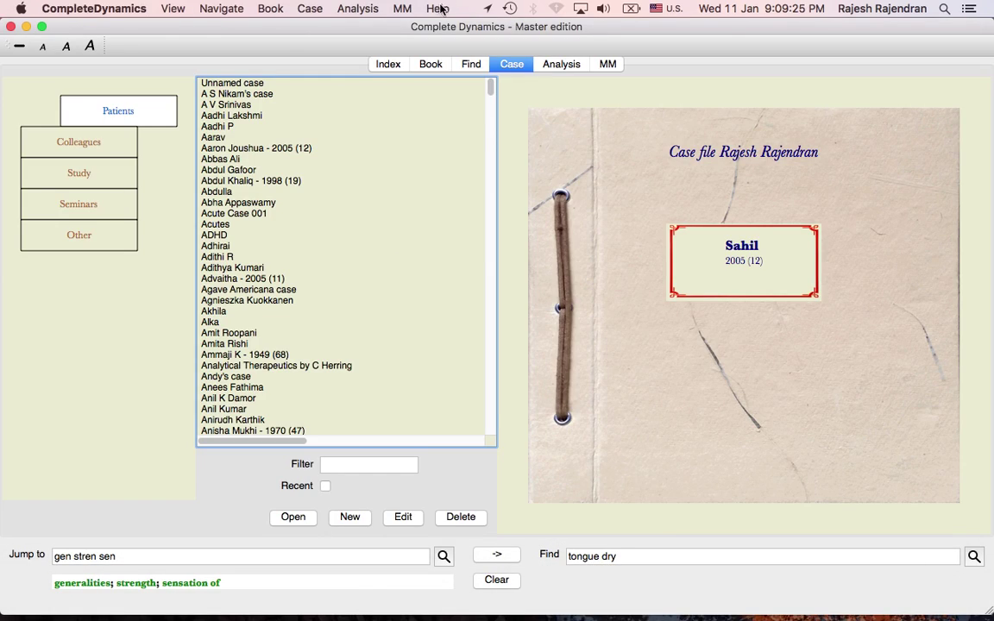
click(312, 12)
mouse_move(333, 104)
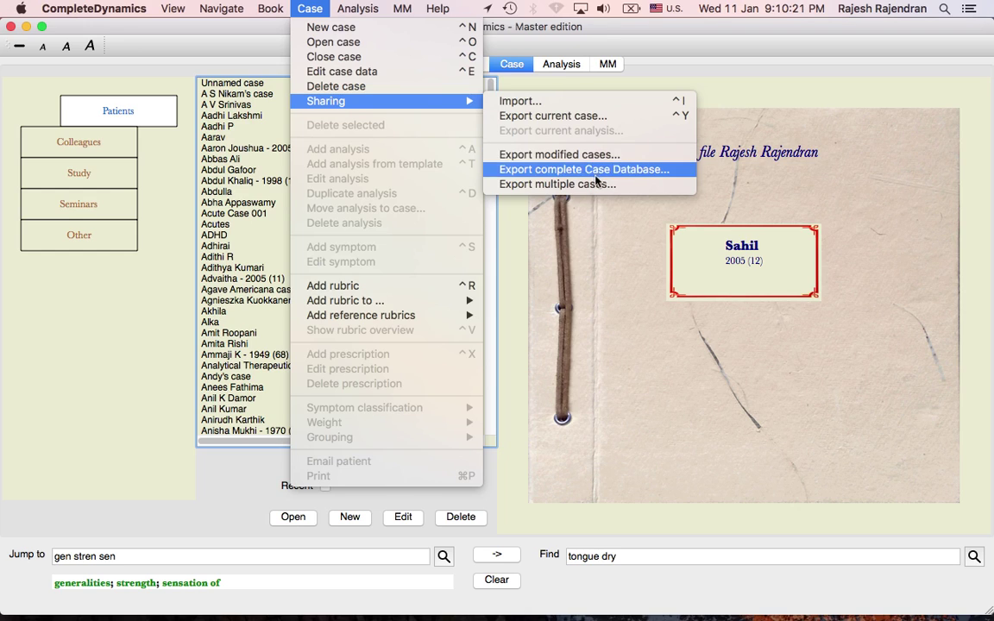
click(589, 184)
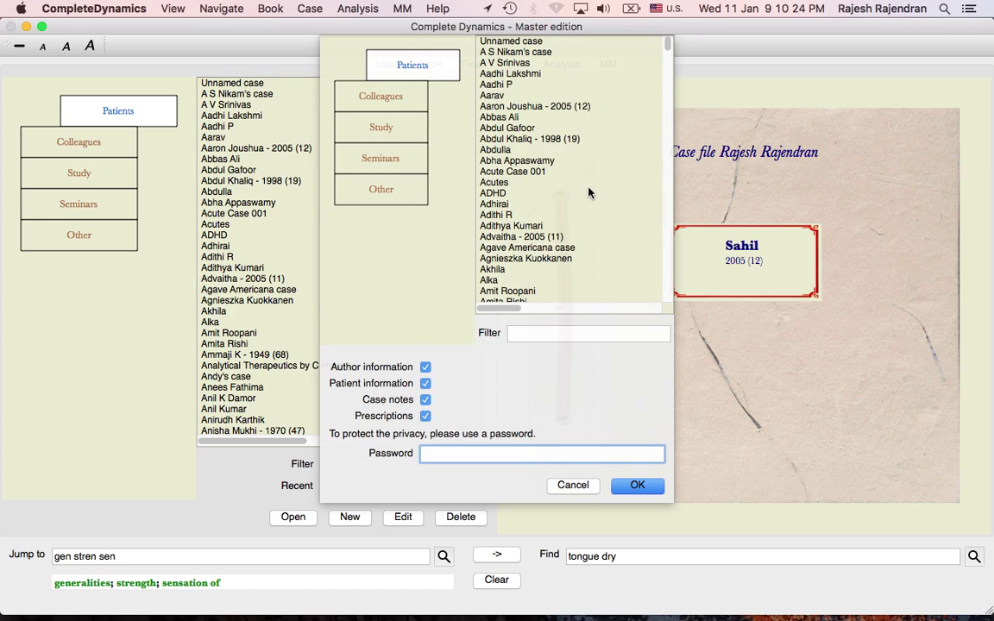
Select three separate cases from the Patients group and confirm their export with all information included and no password.
click(399, 97)
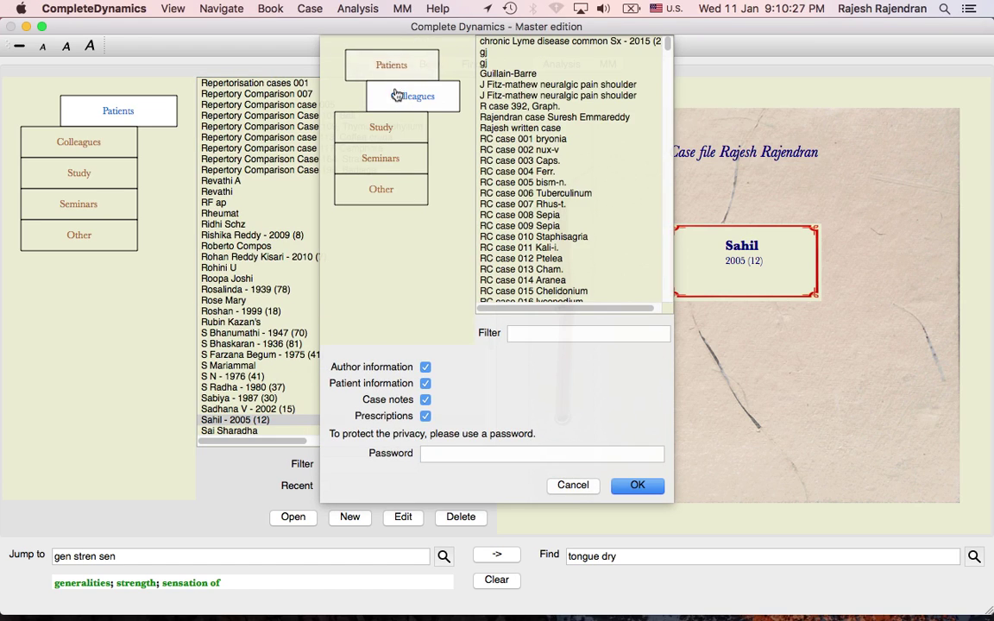
click(401, 99)
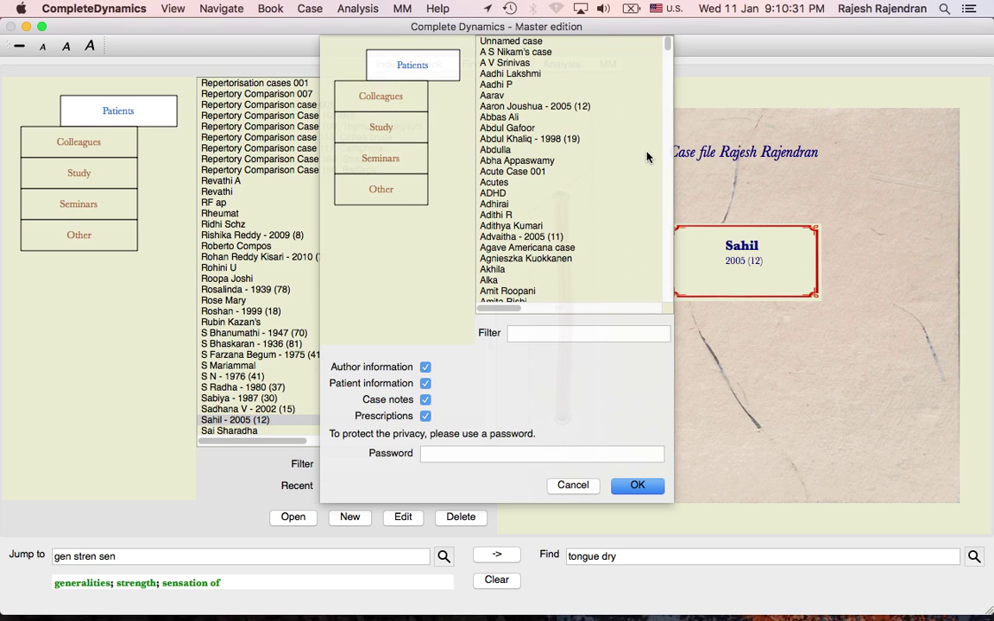
click(527, 162)
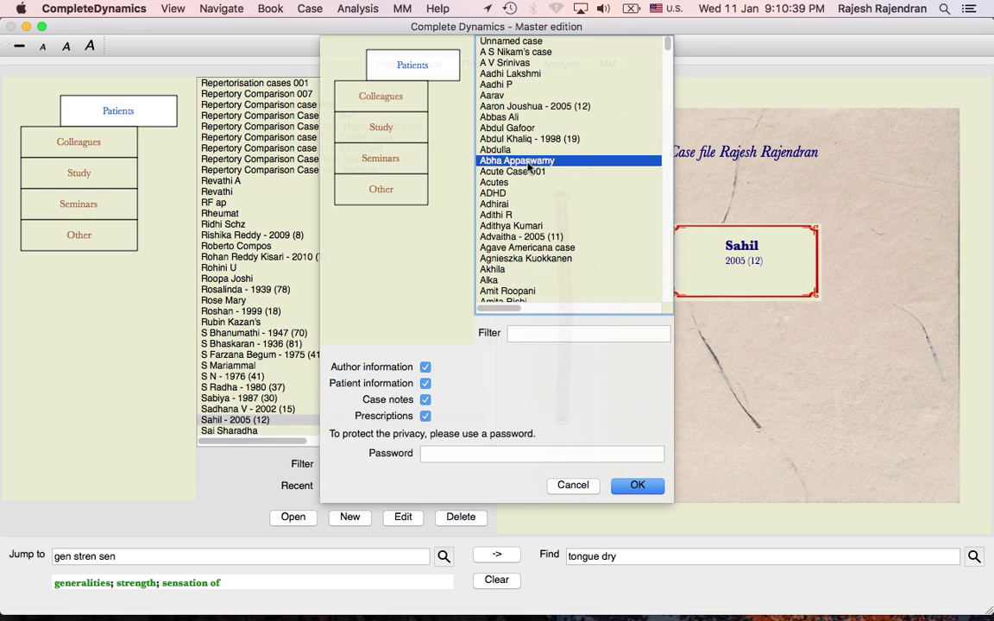
super+click(540, 259)
super+click(518, 291)
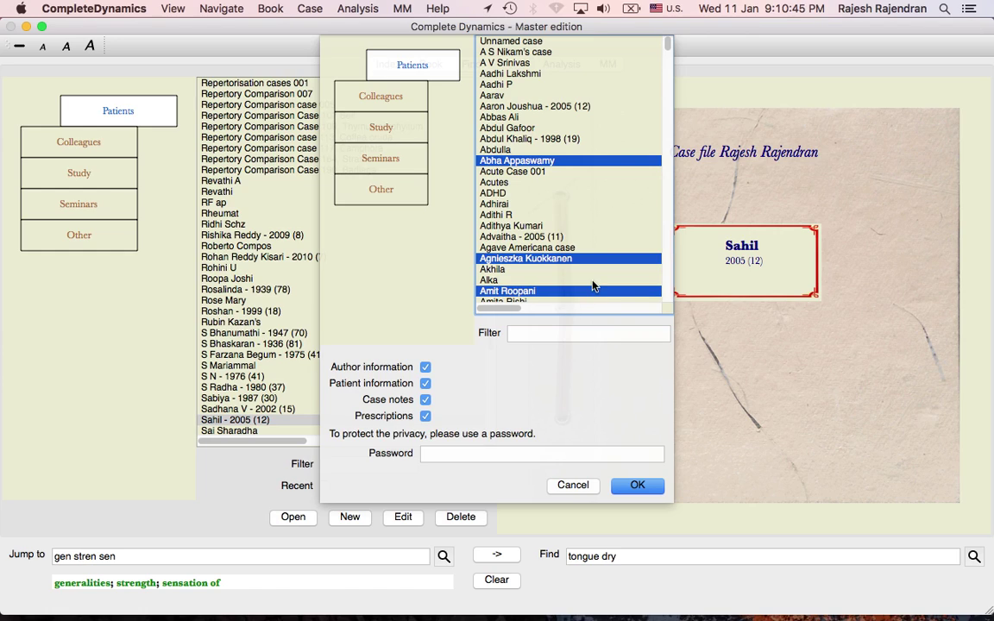
click(635, 492)
click(635, 485)
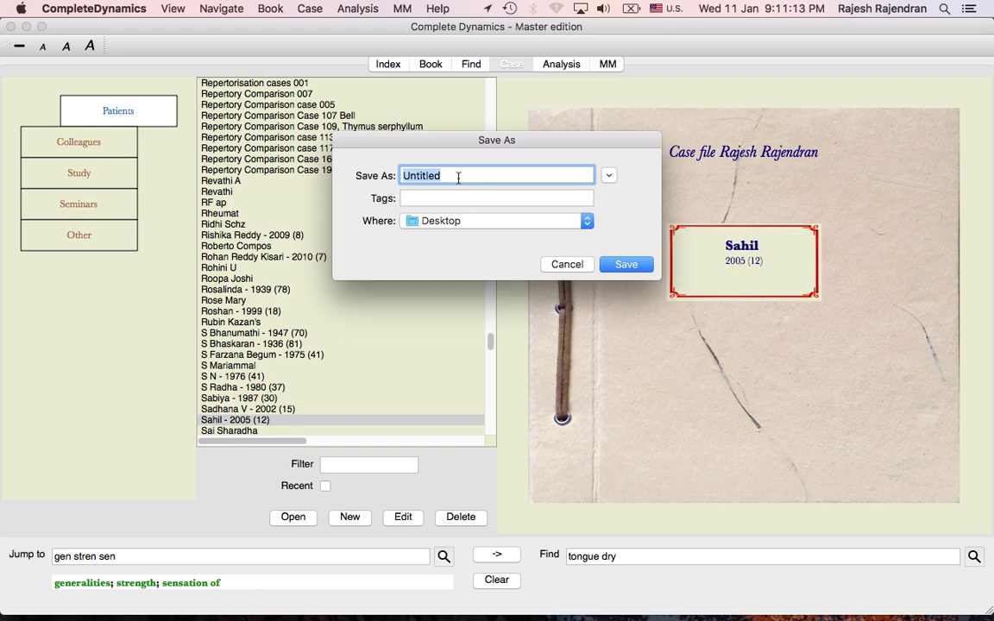
Save the exported cases to the Desktop as "SPECIFIC CASES".
click(447, 224)
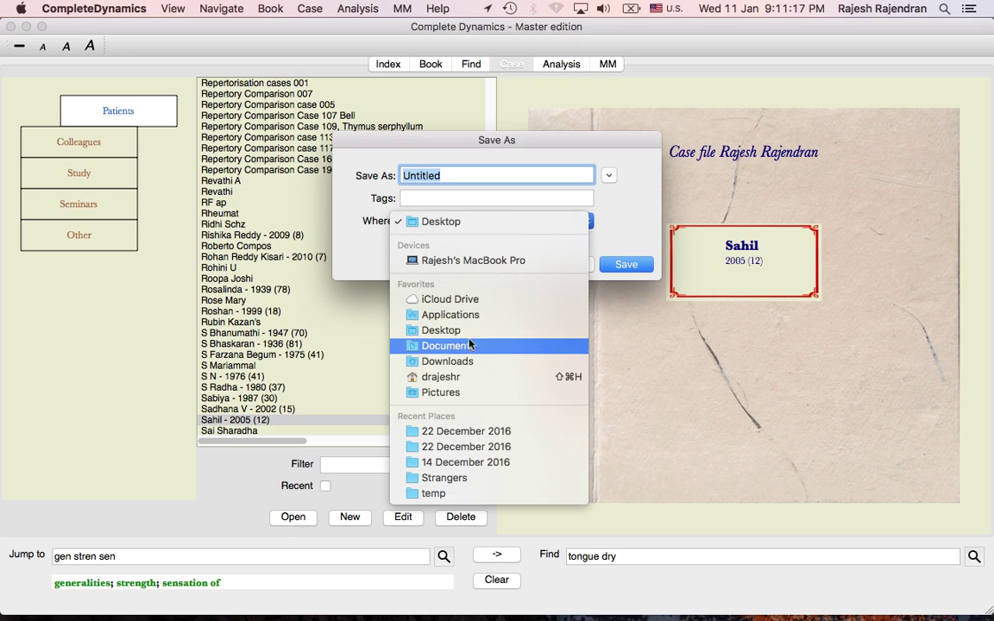
click(457, 221)
text(SPEC)
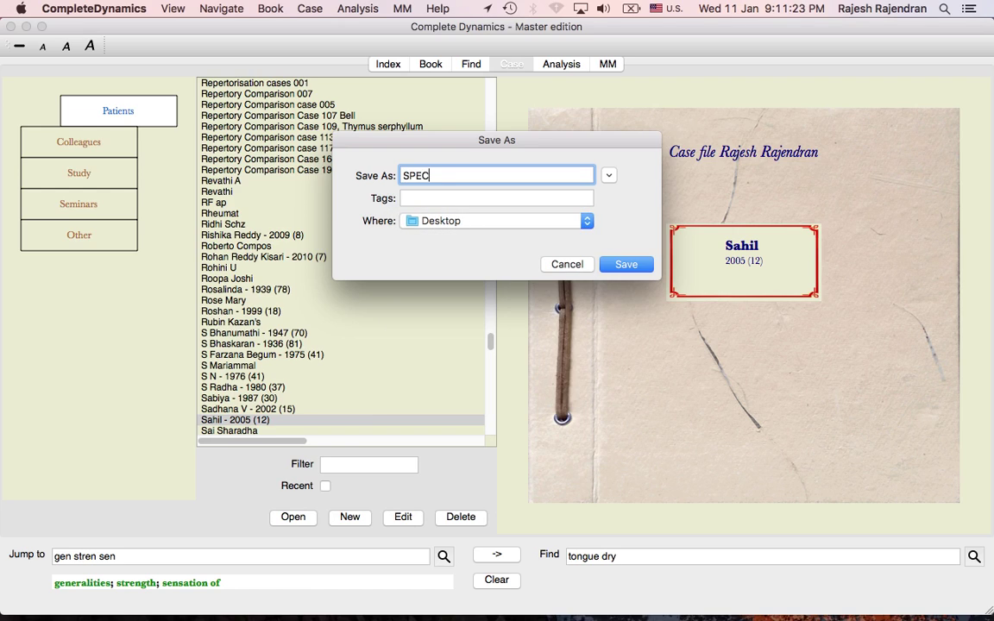
text(IFIC CASES)
click(626, 267)
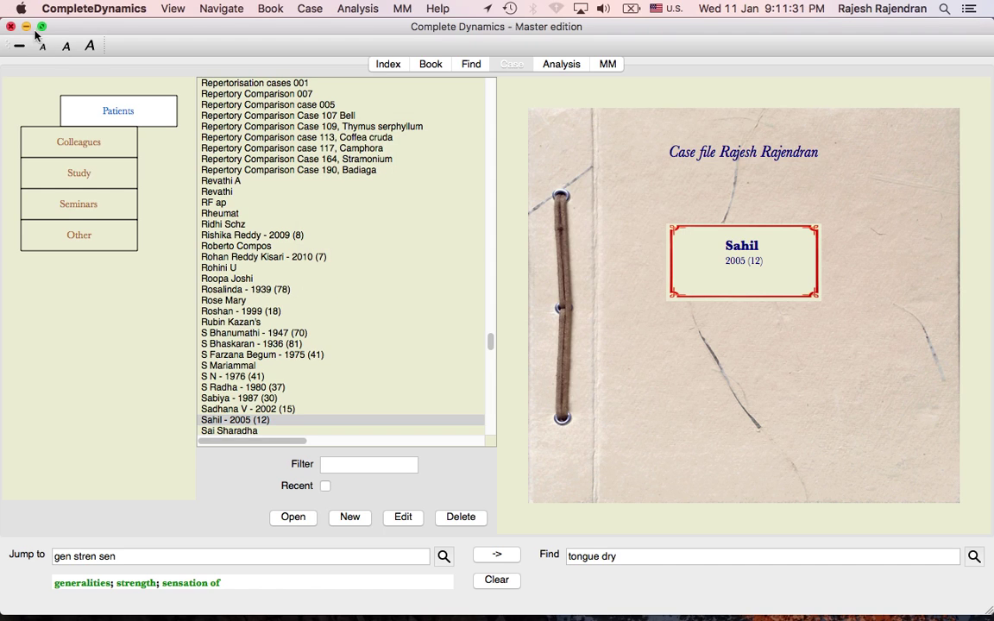
Minimise the case window and check the file information of SPECIFIC CASES.cdx on the desktop, then close it.
click(27, 27)
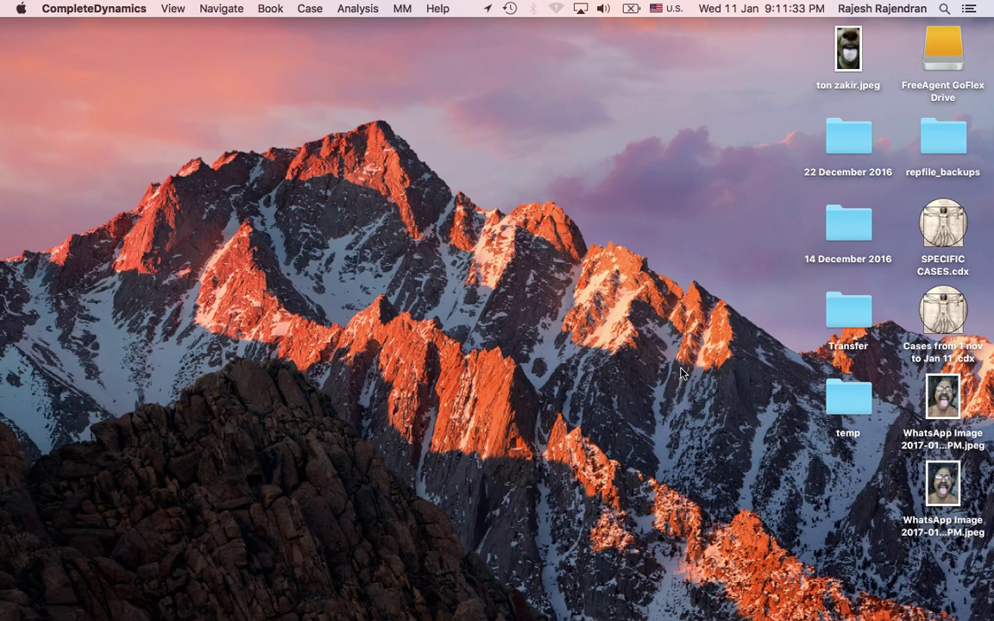
right_click(938, 237)
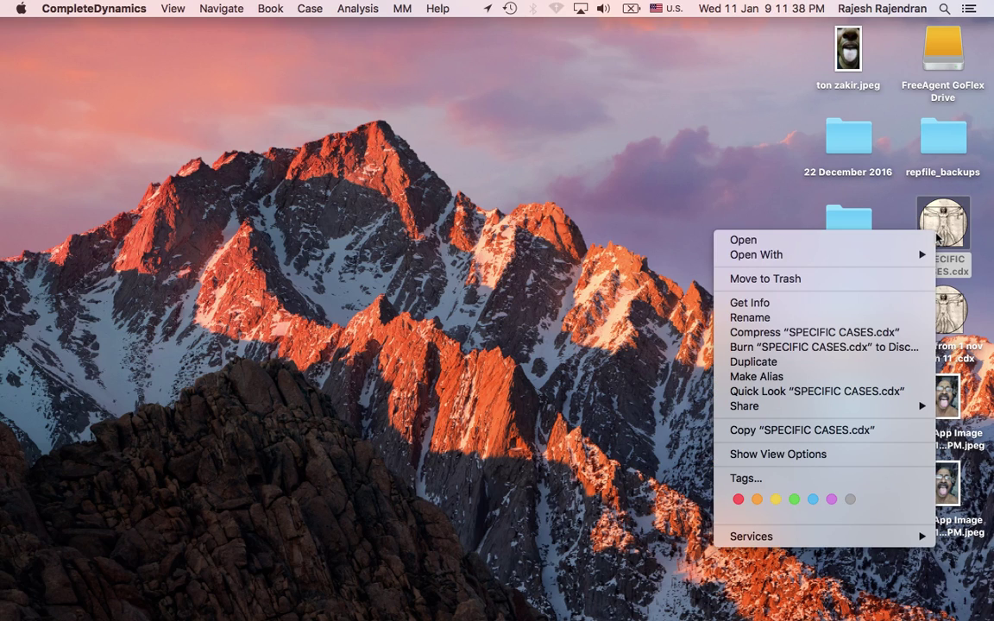
click(827, 305)
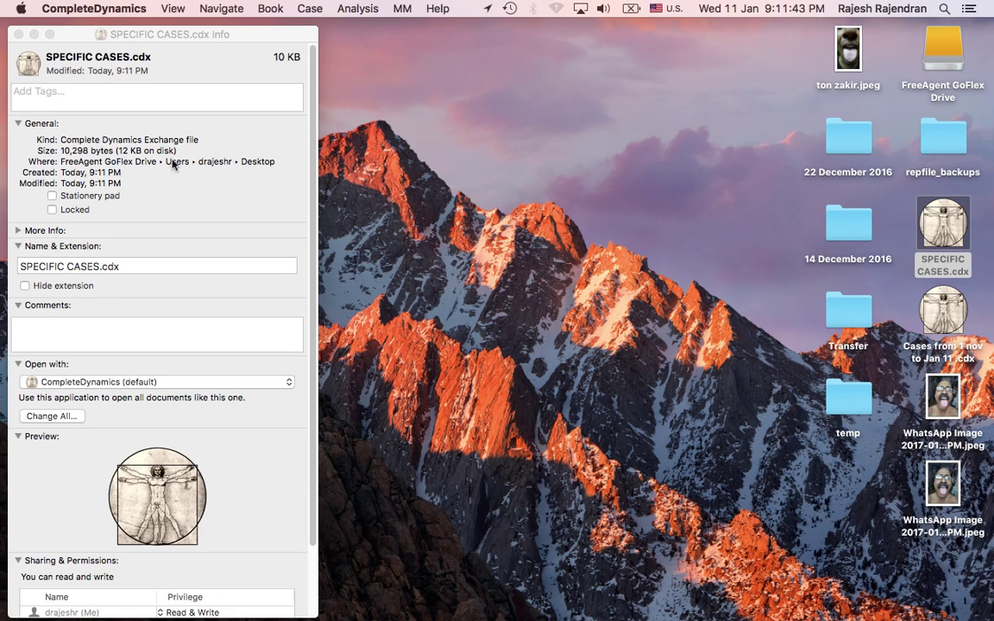
click(18, 34)
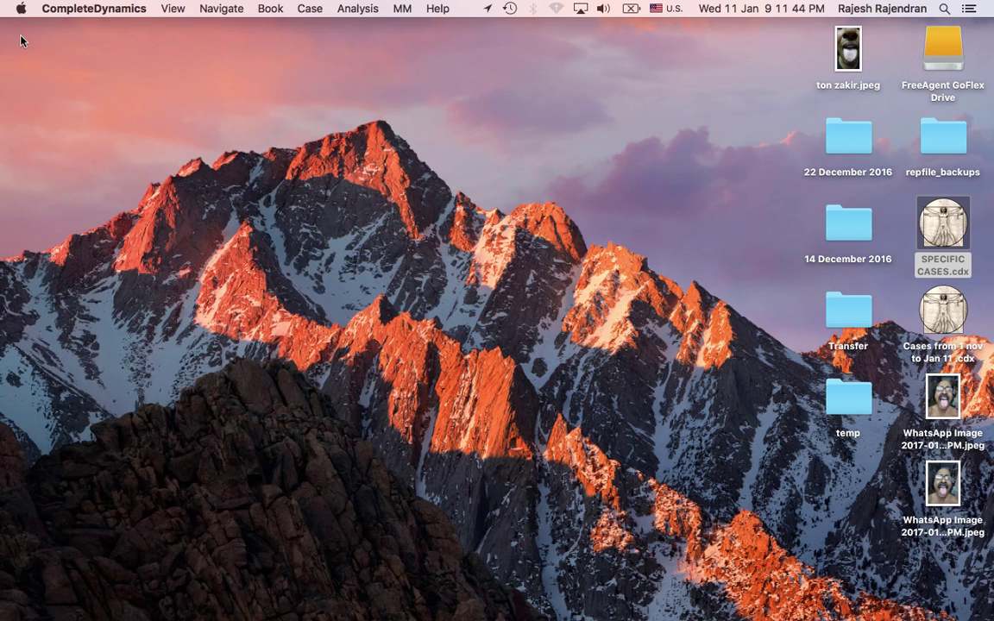
click(492, 260)
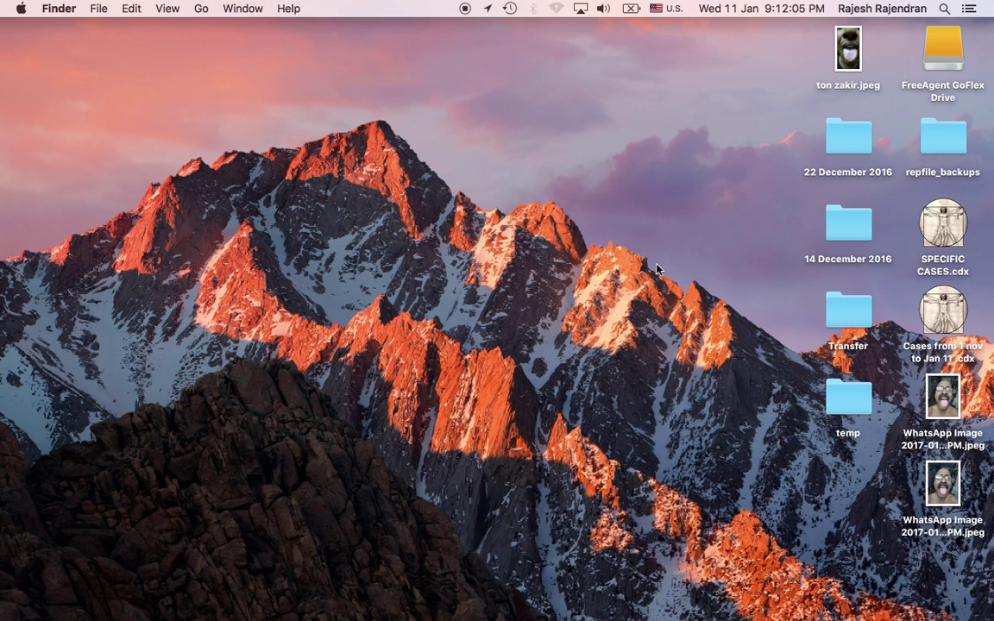
Return to Complete Dynamics and start an export of the modified cases.
mouse_move(283, 619)
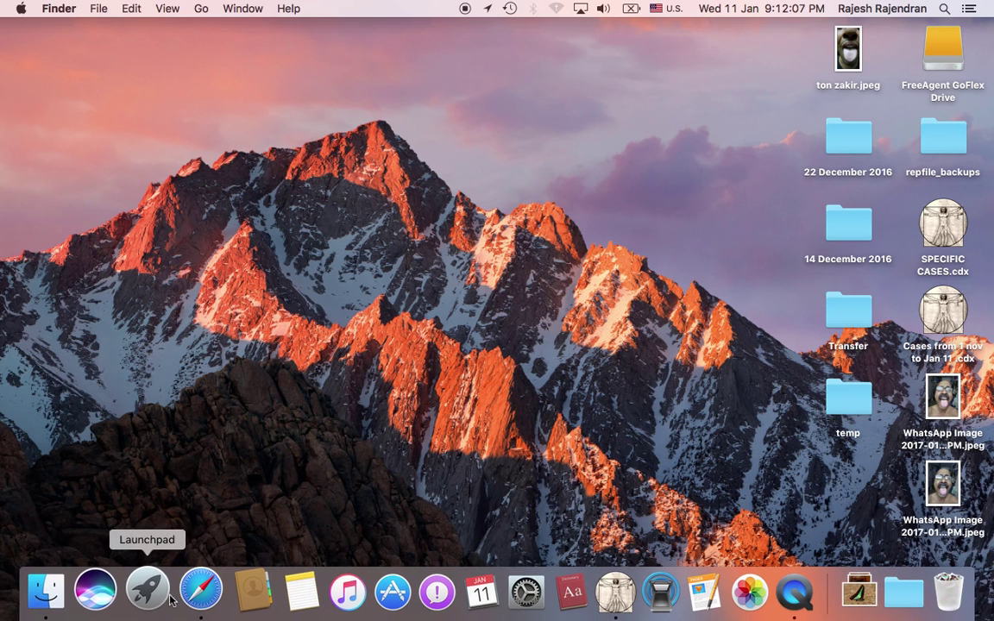
click(589, 587)
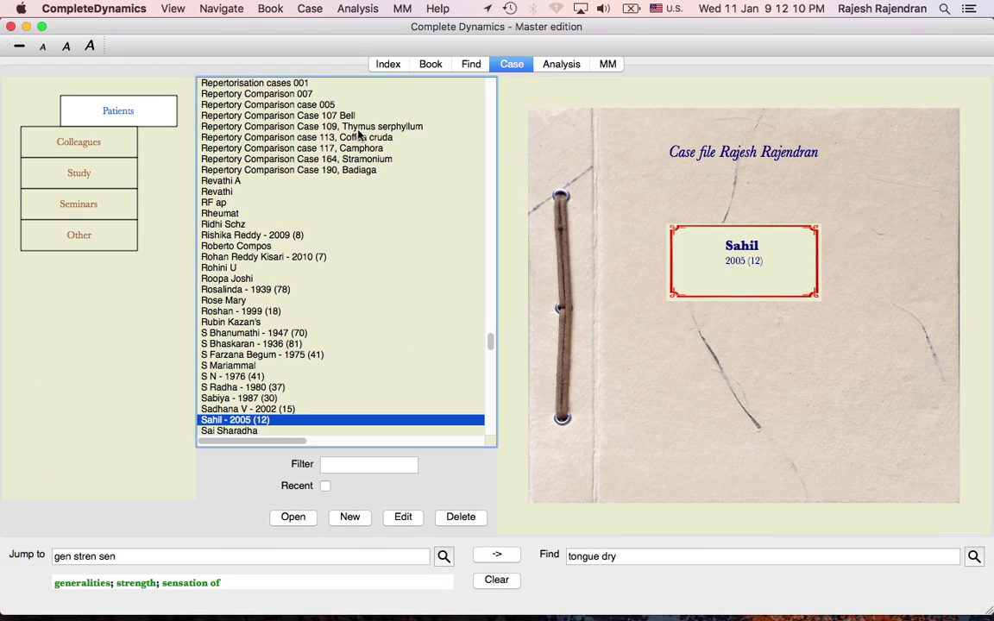
click(310, 9)
mouse_move(348, 105)
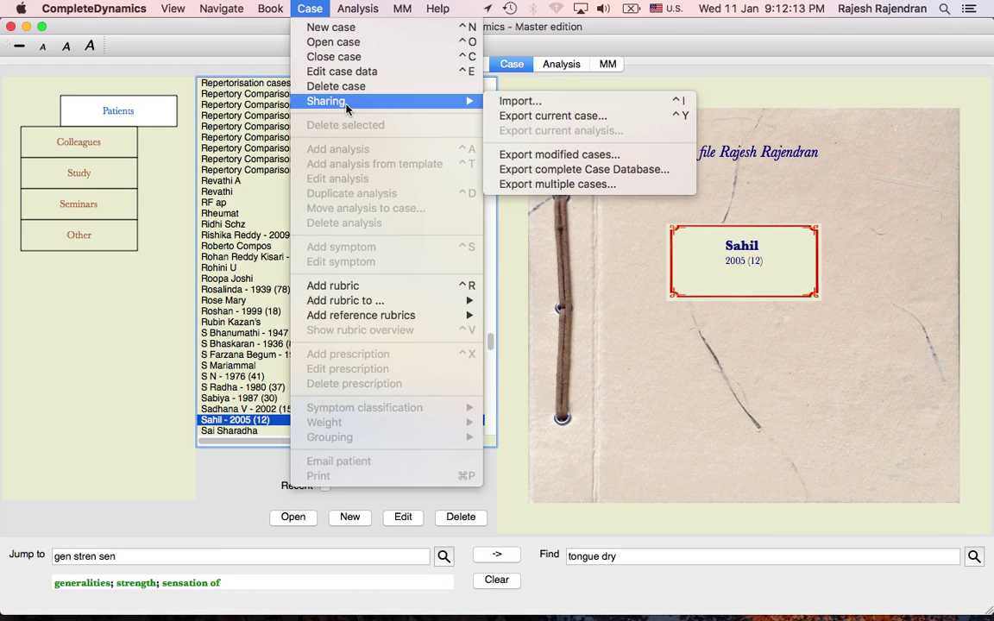
click(587, 156)
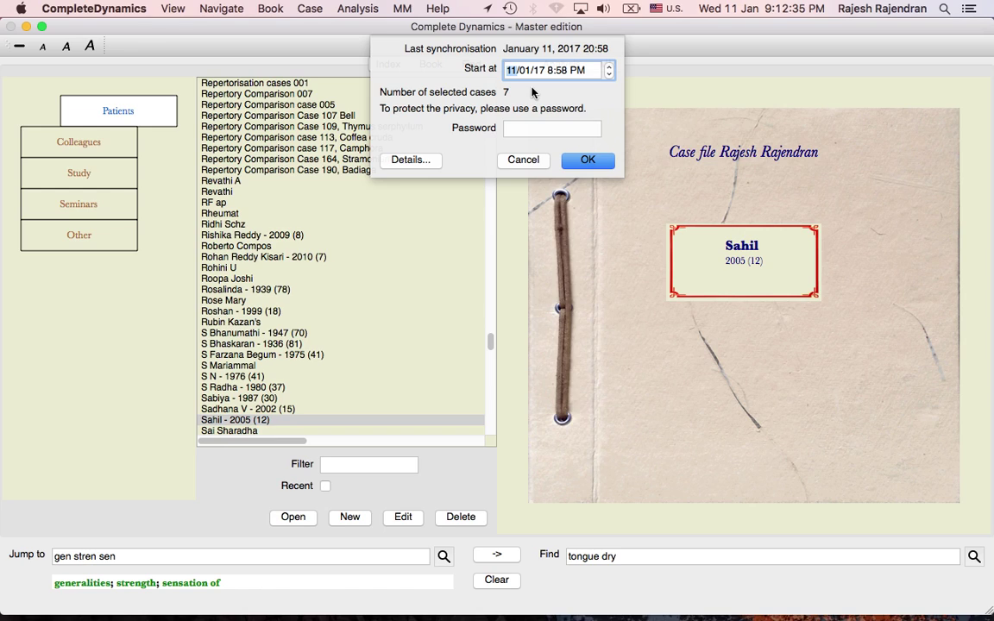
Set the start date for the modified cases export to 01/12/16.
click(509, 71)
text(1)
key(Tab)
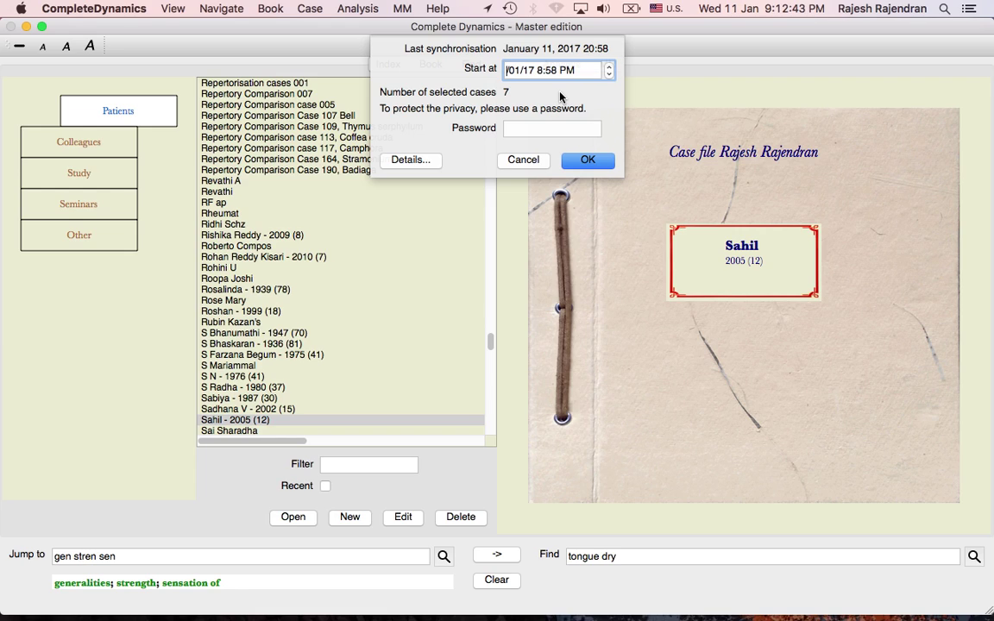
text(12/)
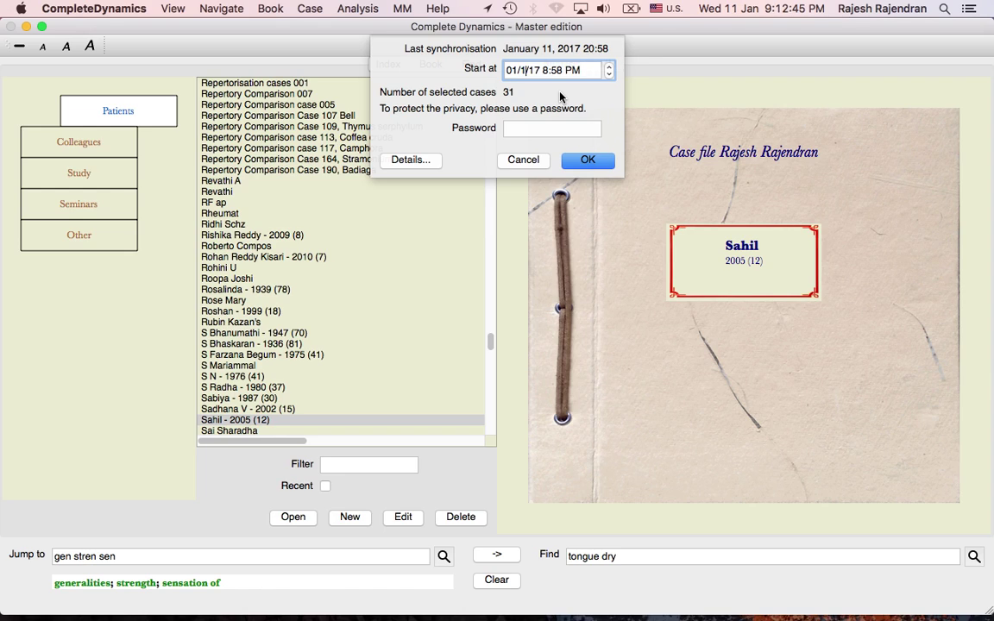
text(16)
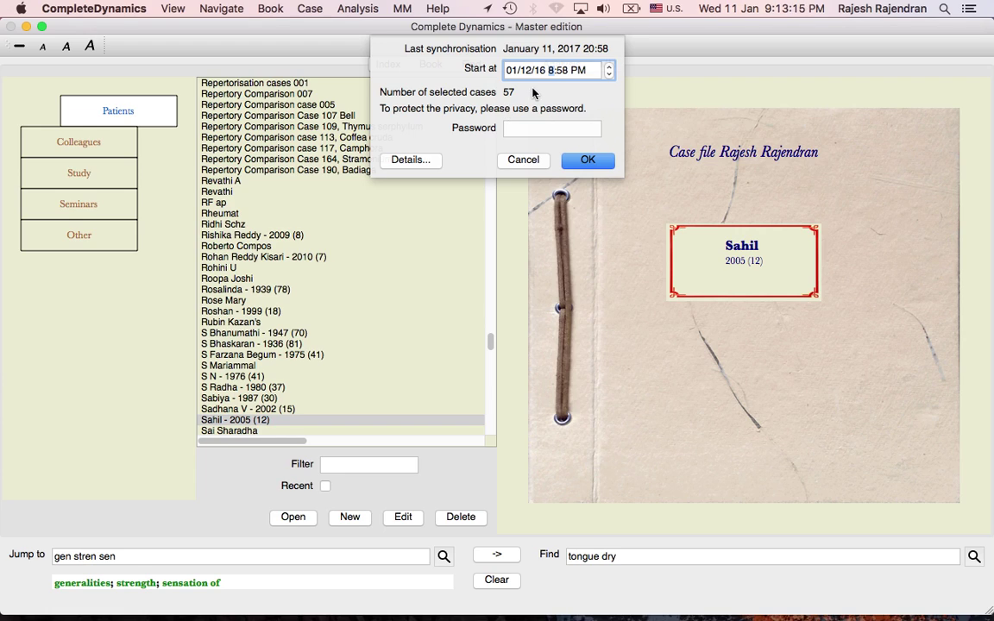
Review the detailed list of modified cases included in the export, then close it.
click(422, 162)
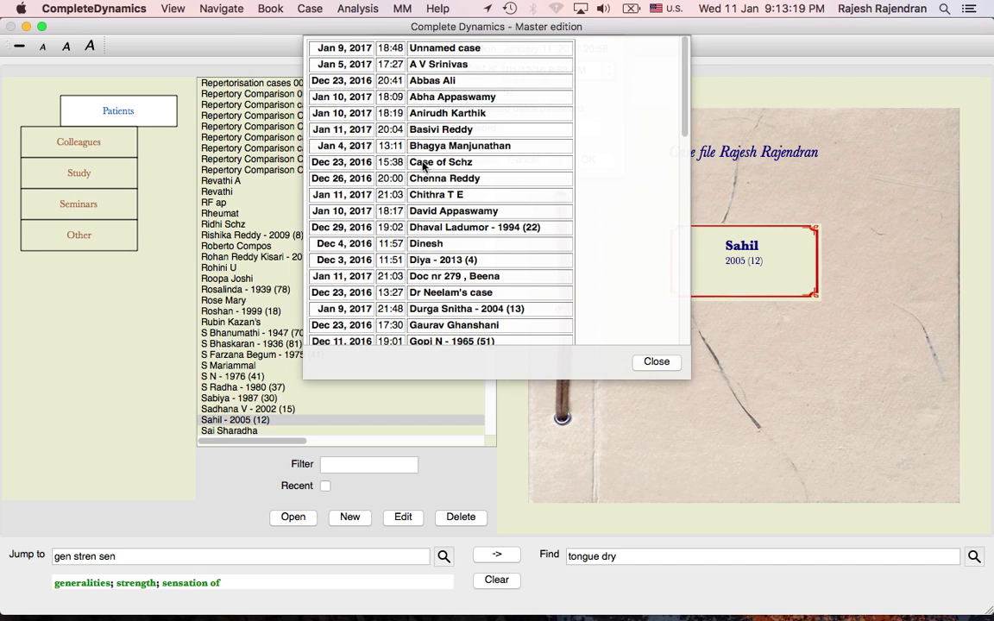
drag(681, 100, 690, 276)
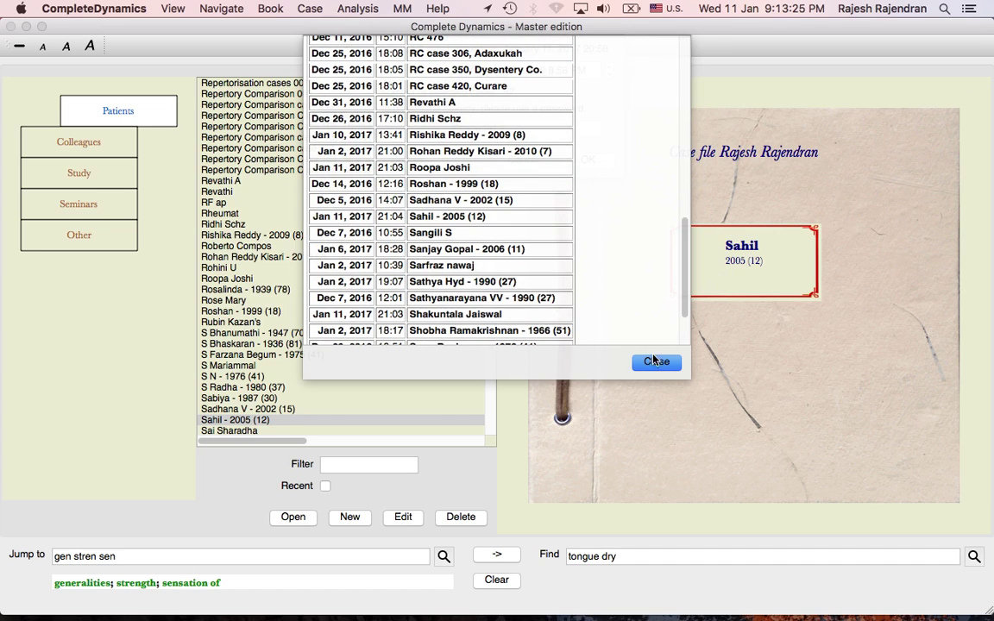
click(652, 364)
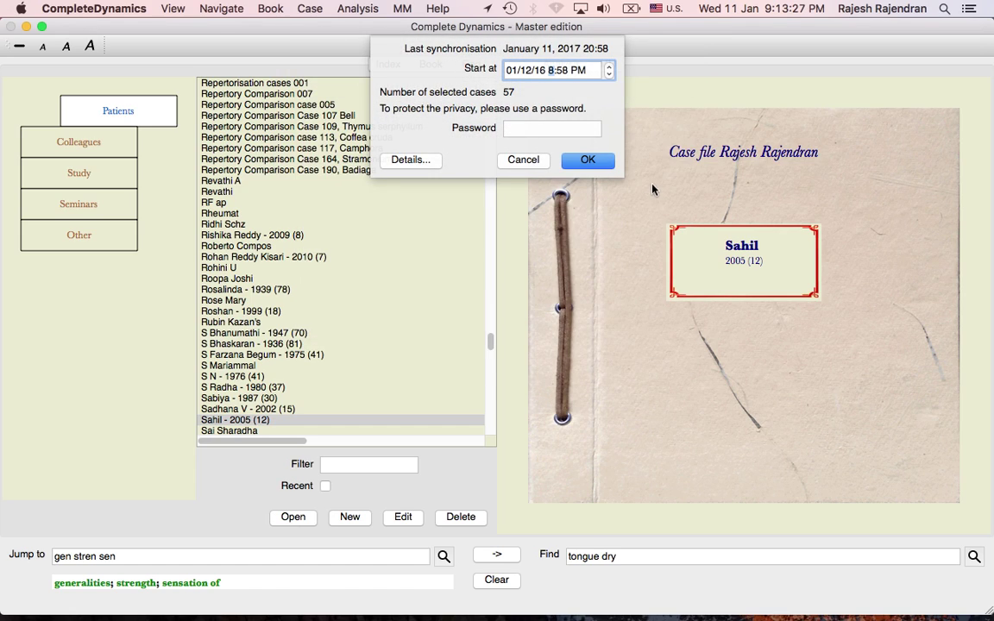
Confirm the export without a password and save it to the Desktop as "Back up cases 1 dec 2016 - 11 jan 2017".
click(534, 127)
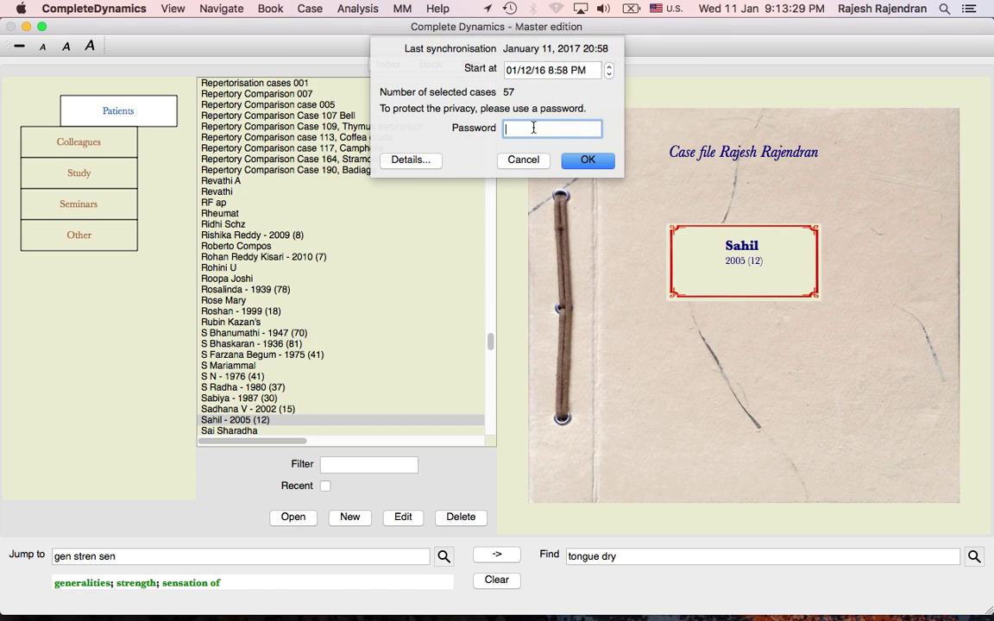
click(601, 162)
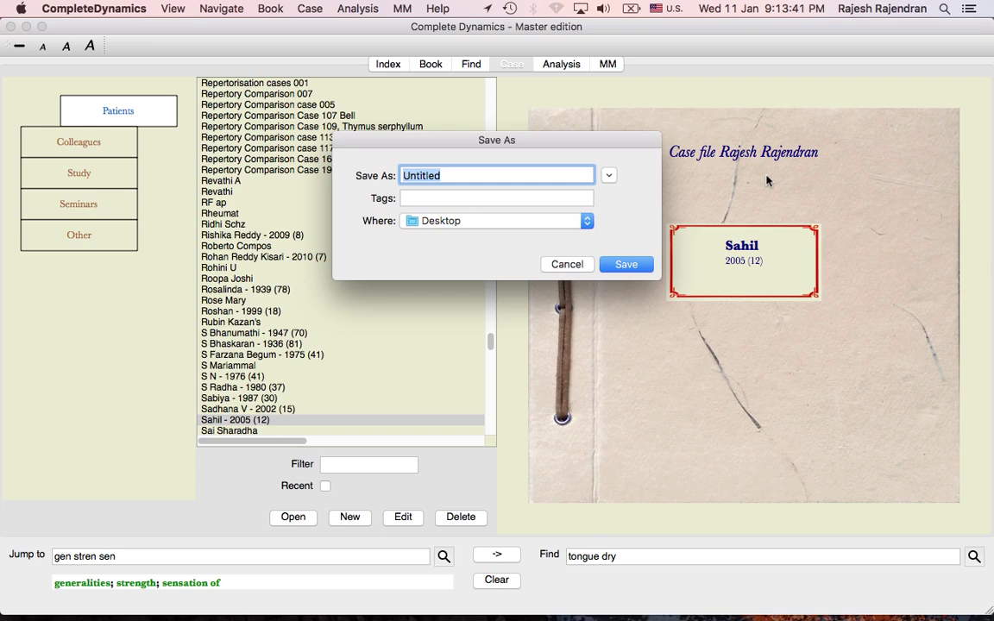
text(Back up cas)
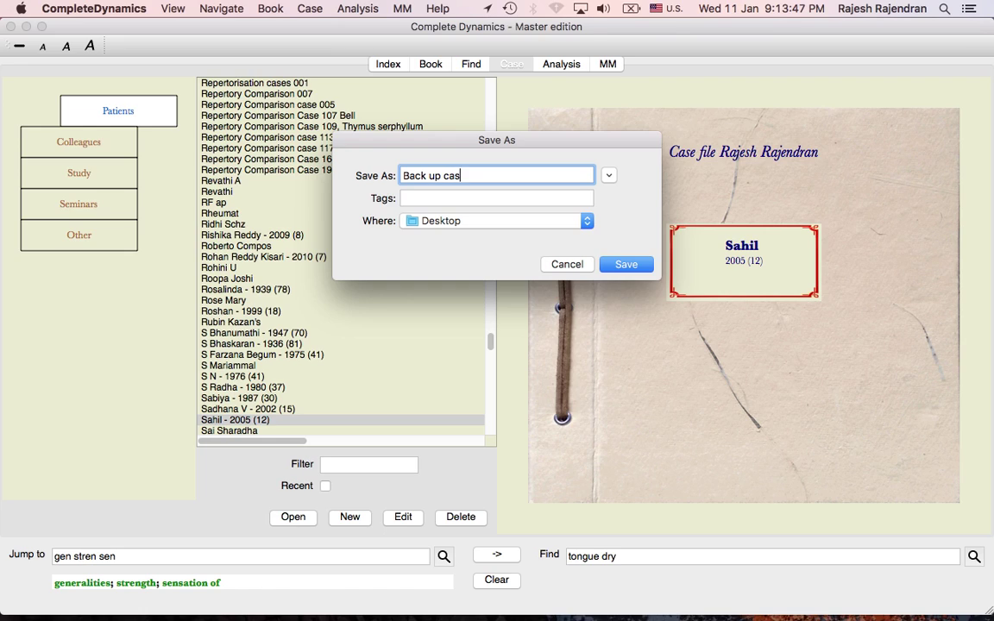
text(es 1 dec 2016 -)
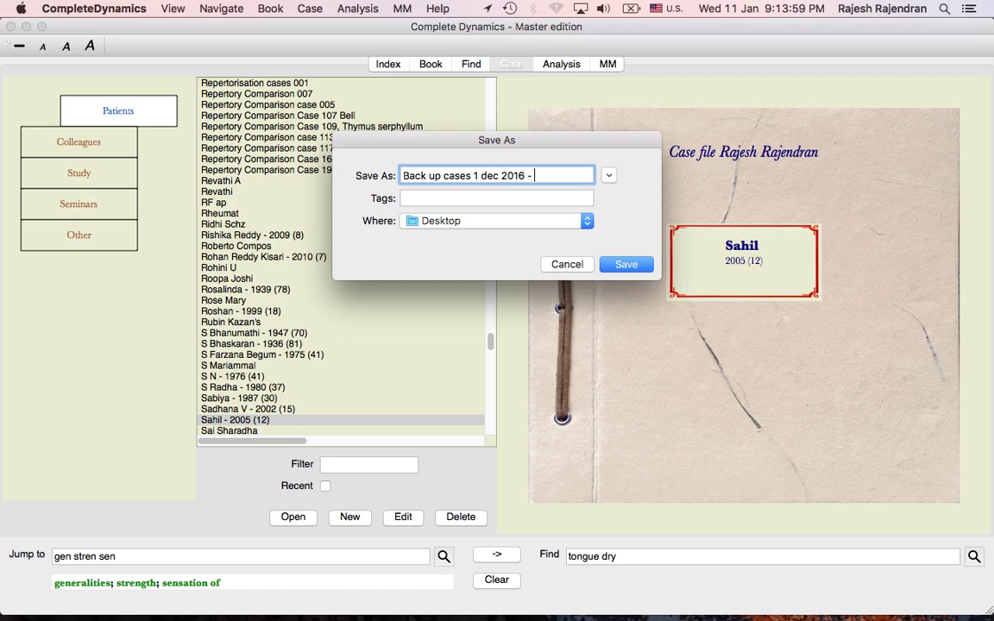
text( 11 jan 2017)
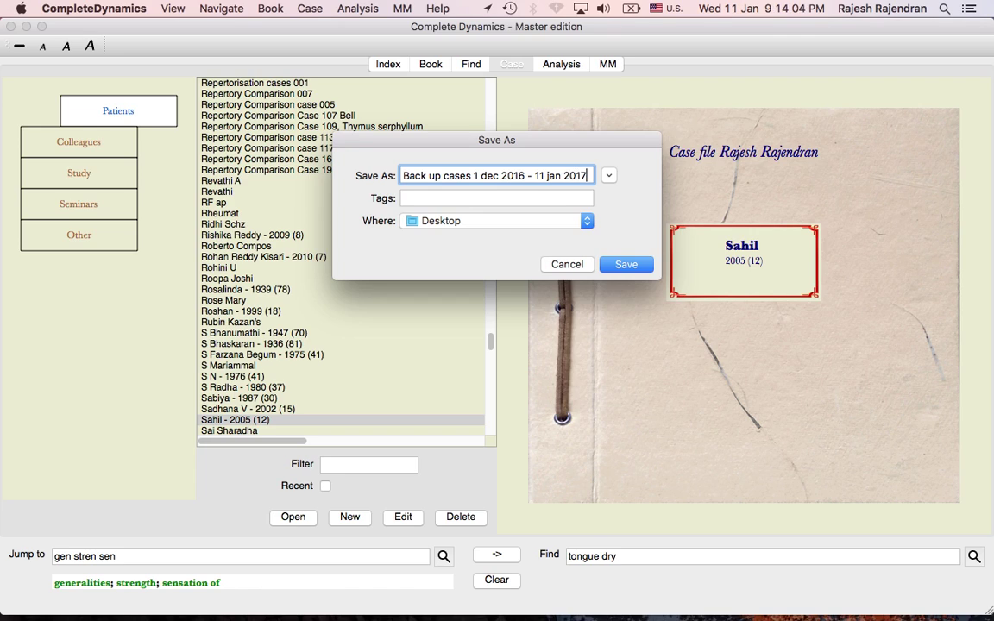
click(627, 265)
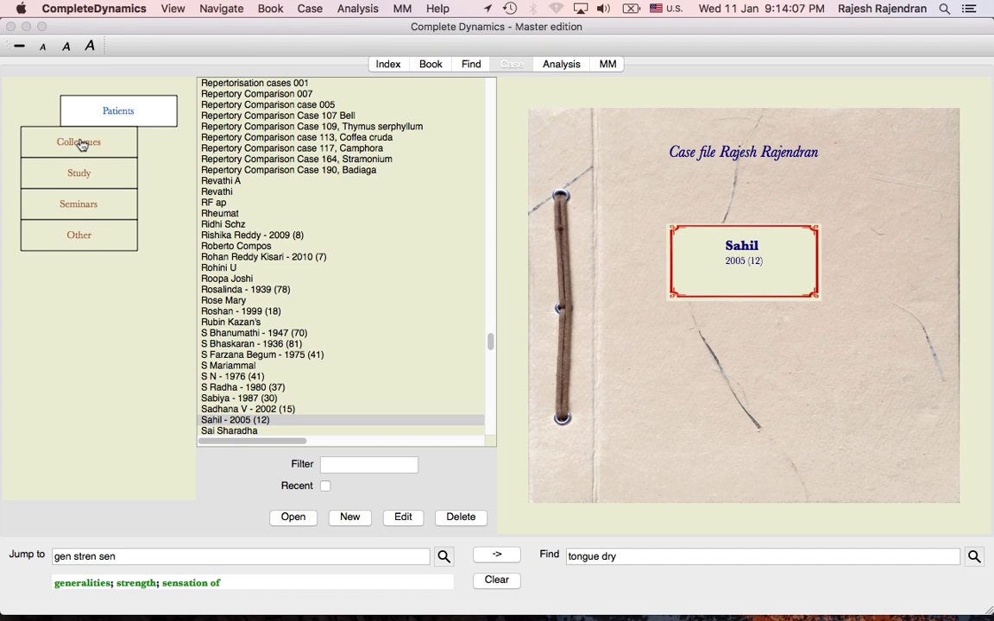
Minimise the case window and check the file information of the new backup cases file on the desktop, then close it.
click(25, 27)
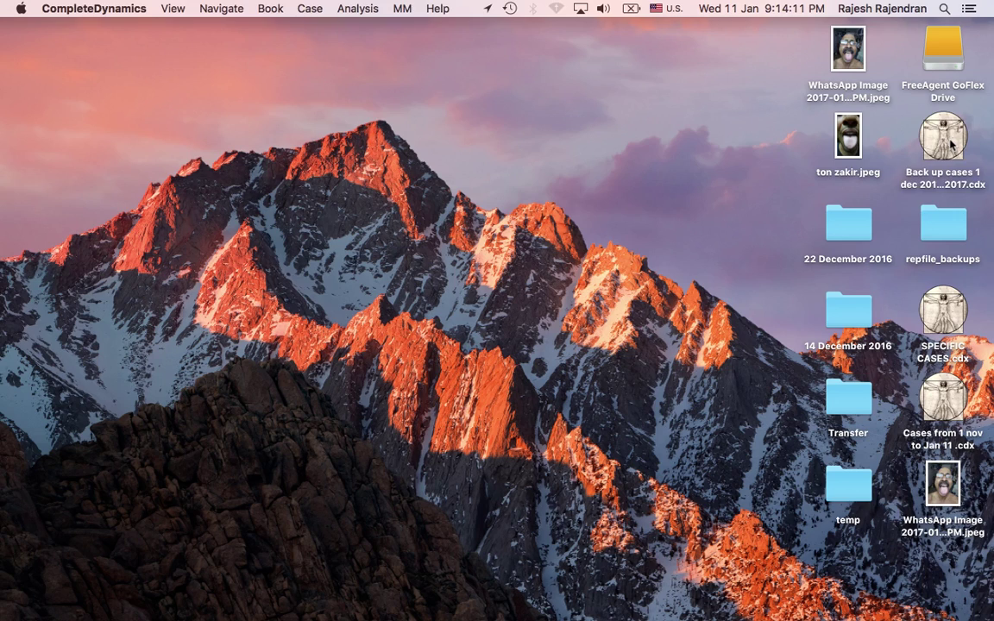
click(951, 145)
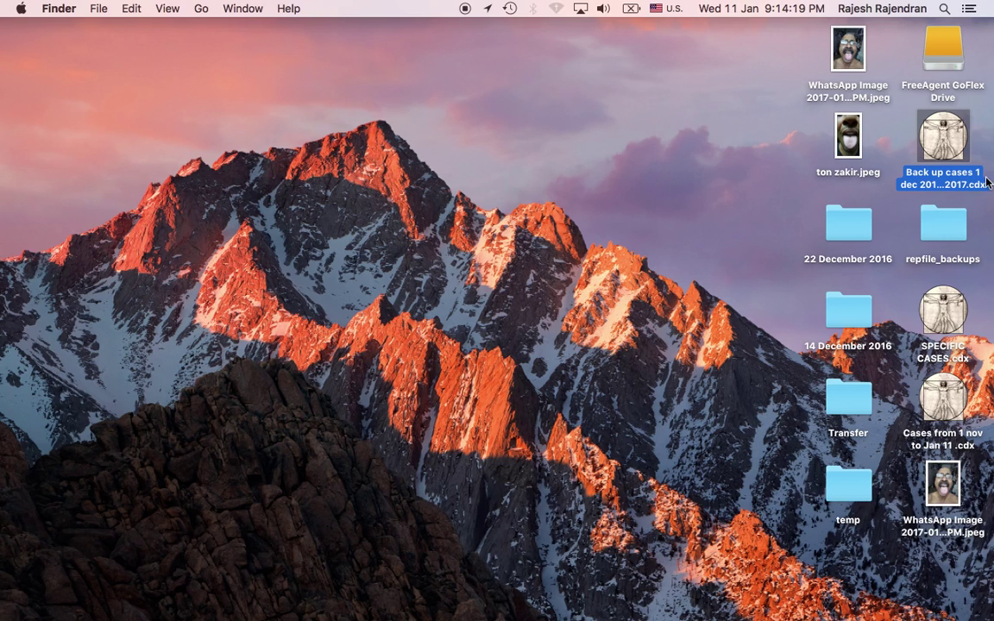
right_click(944, 134)
click(652, 200)
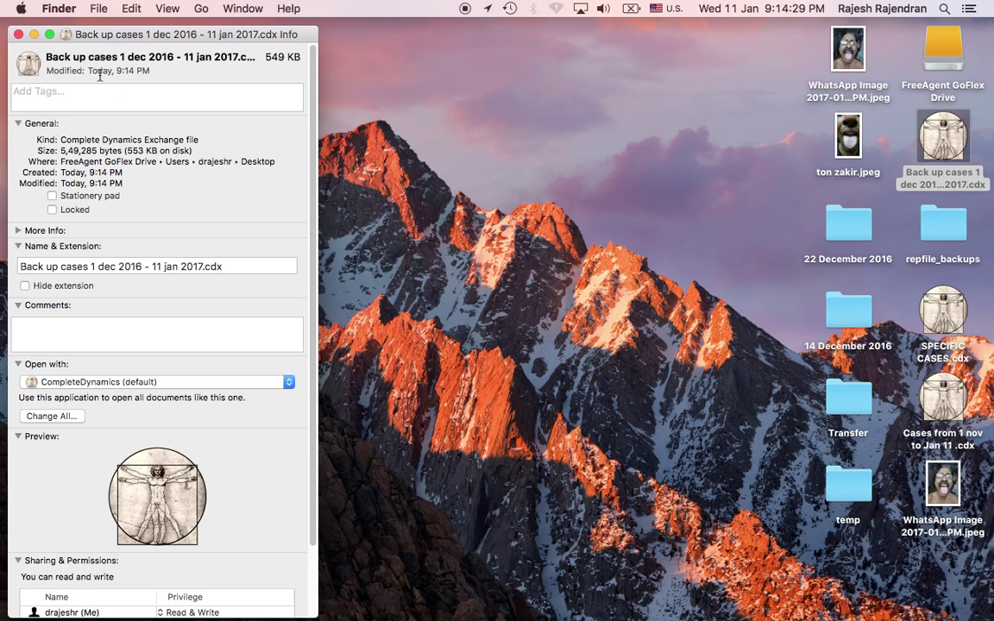
click(20, 36)
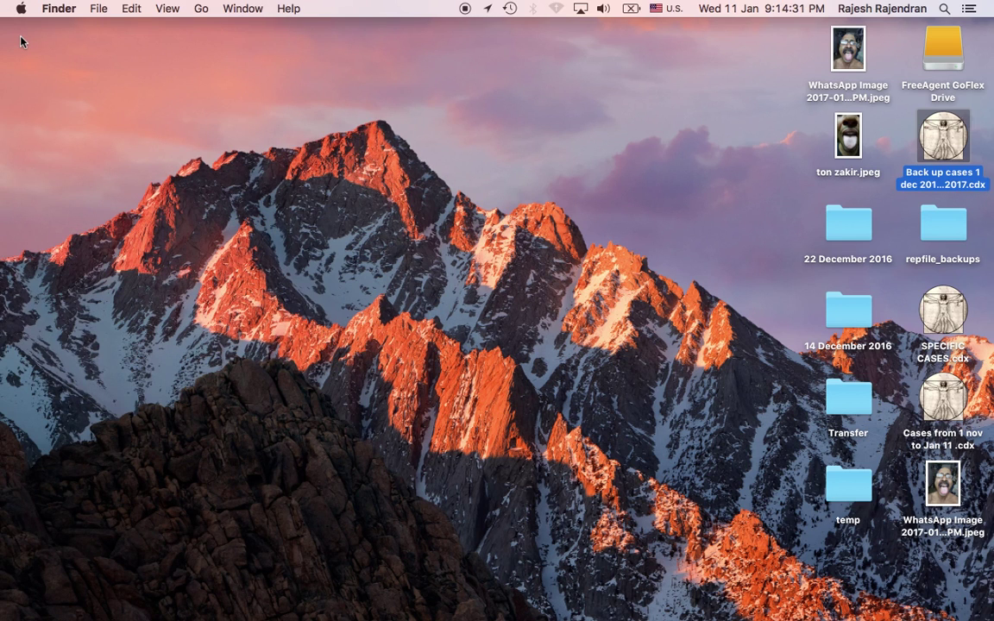